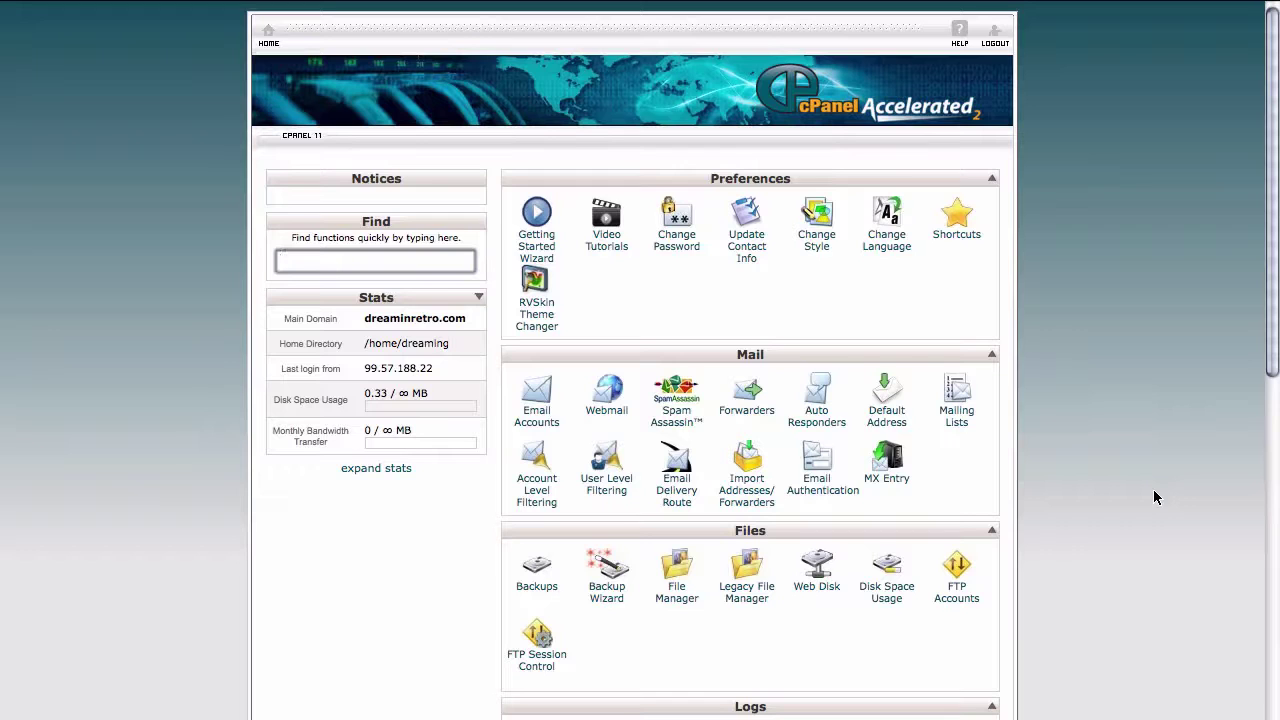
- Open the WordPress installation form in the Softaculous blog scripts from the hosting control panel
{"action": "scroll", "coordinate": [1155, 497], "scroll_direction": "down", "scroll_amount": 10}
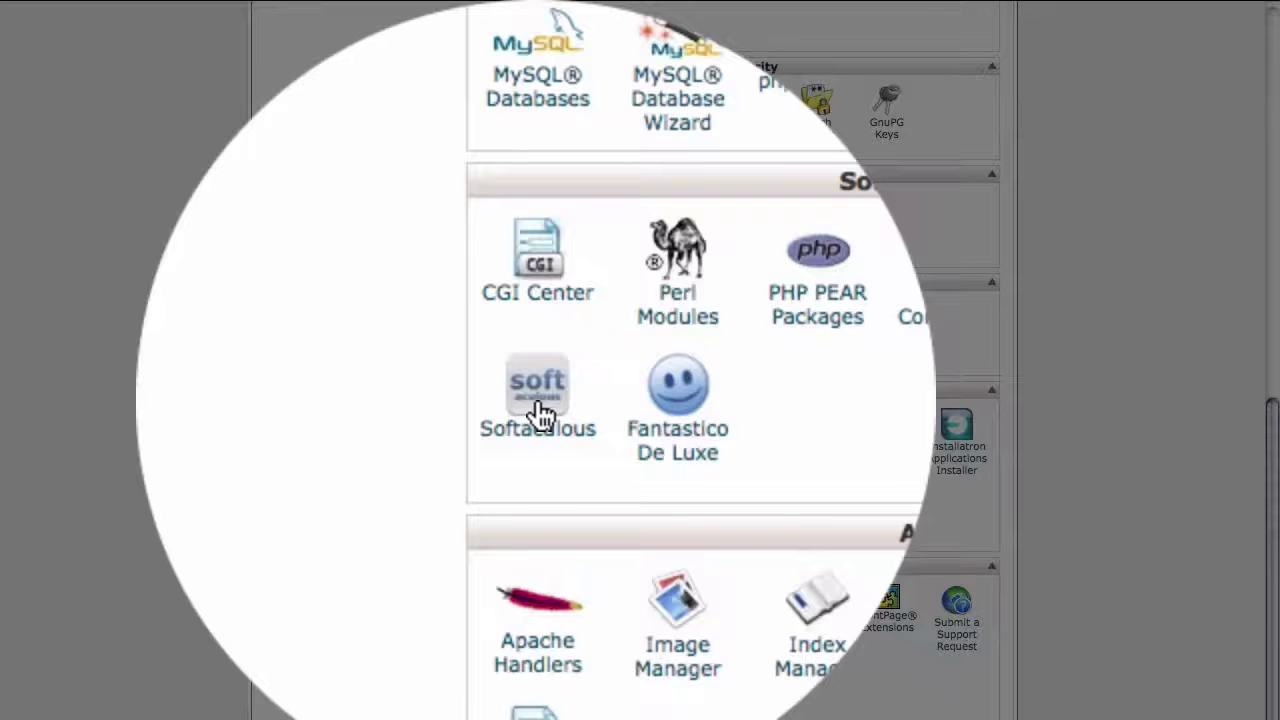
{"action": "left_click", "coordinate": [537, 500]}
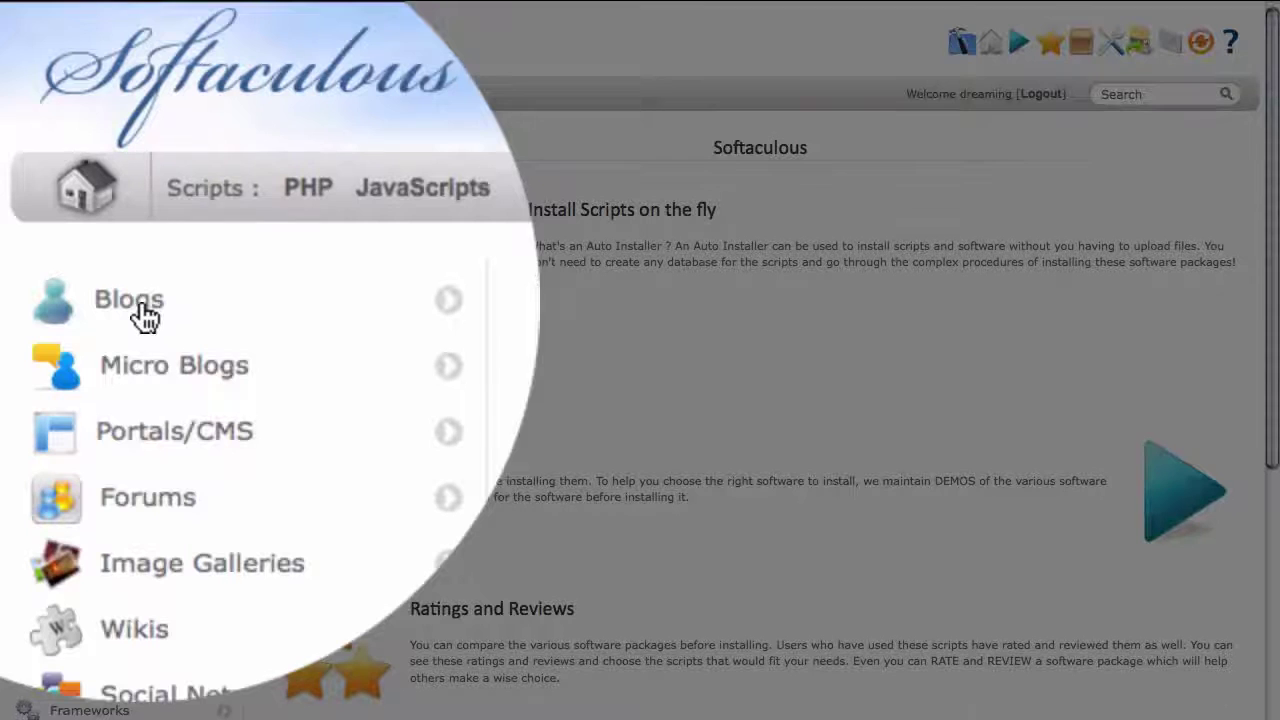
{"action": "left_click", "coordinate": [165, 303]}
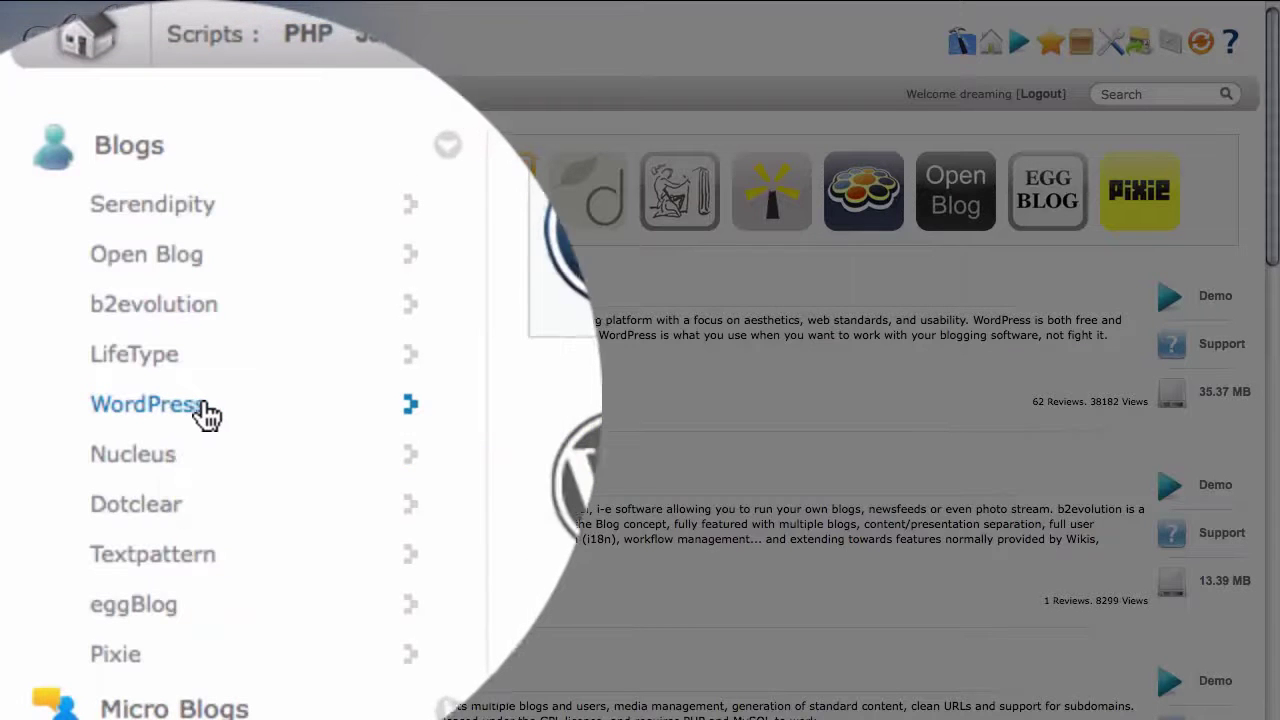
{"action": "left_click", "coordinate": [198, 412]}
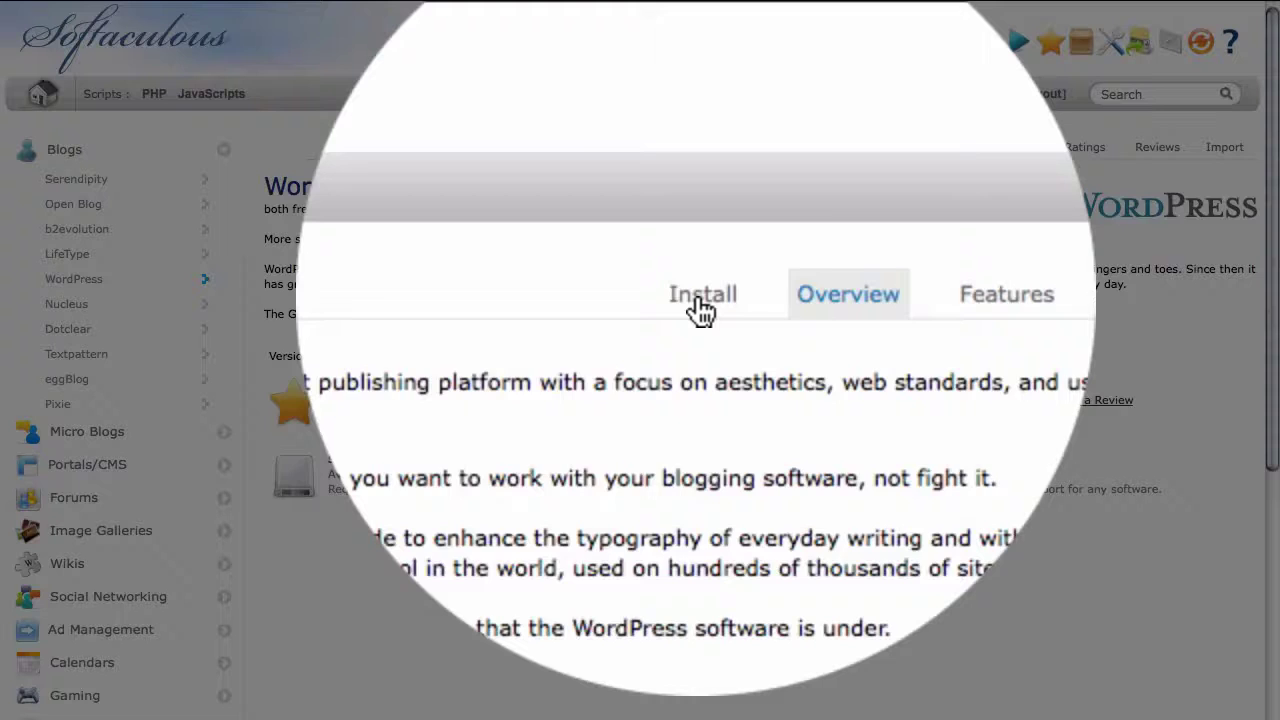
{"action": "left_click", "coordinate": [699, 300]}
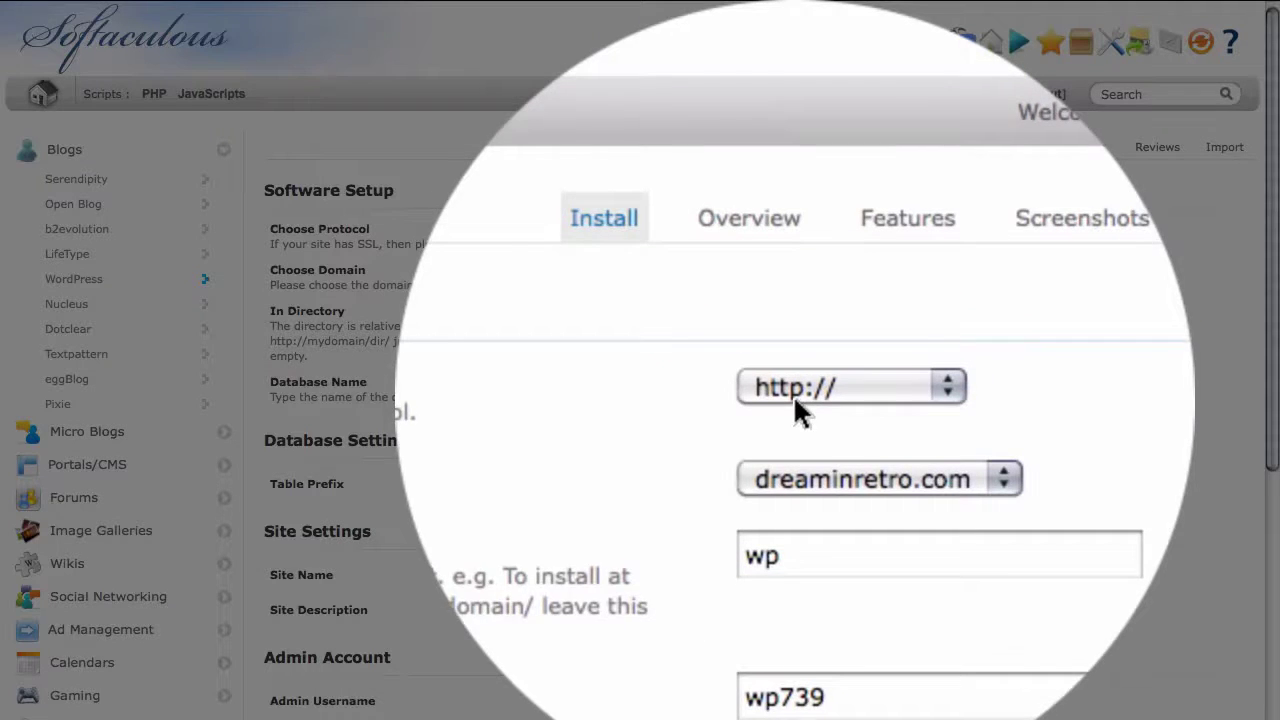
{"action": "left_click", "coordinate": [871, 231]}
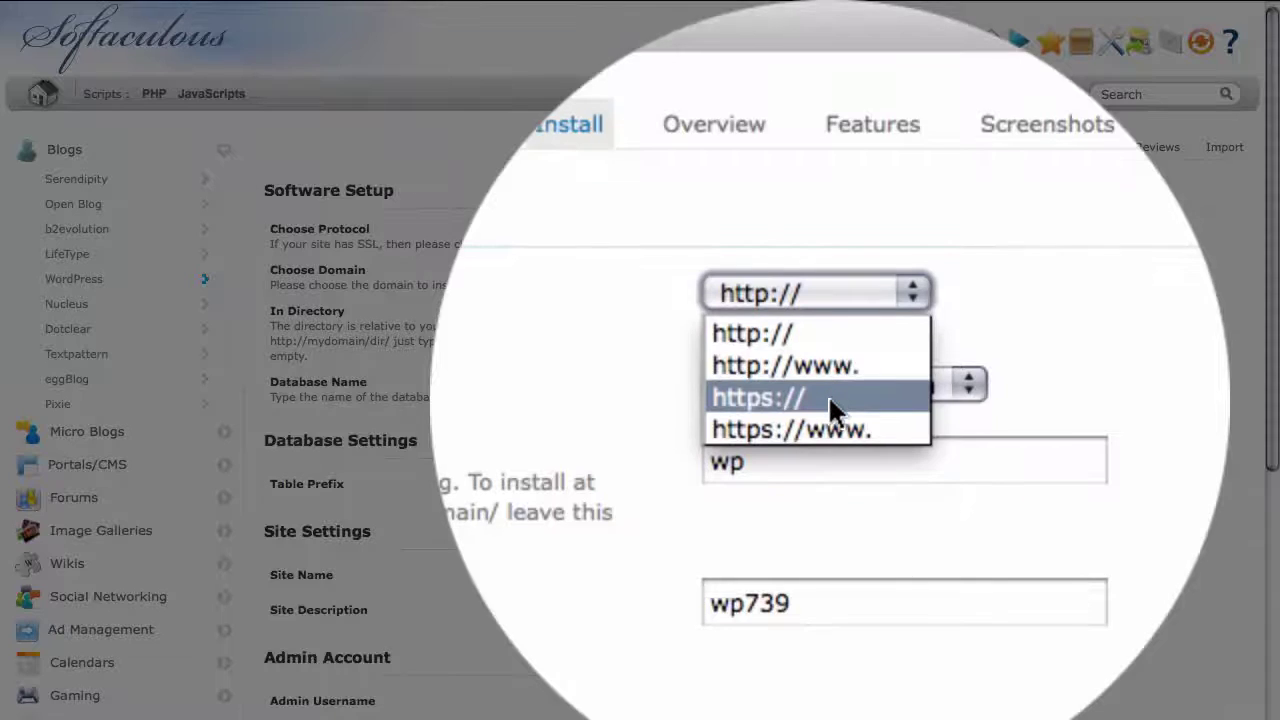
{"action": "left_click", "coordinate": [906, 241]}
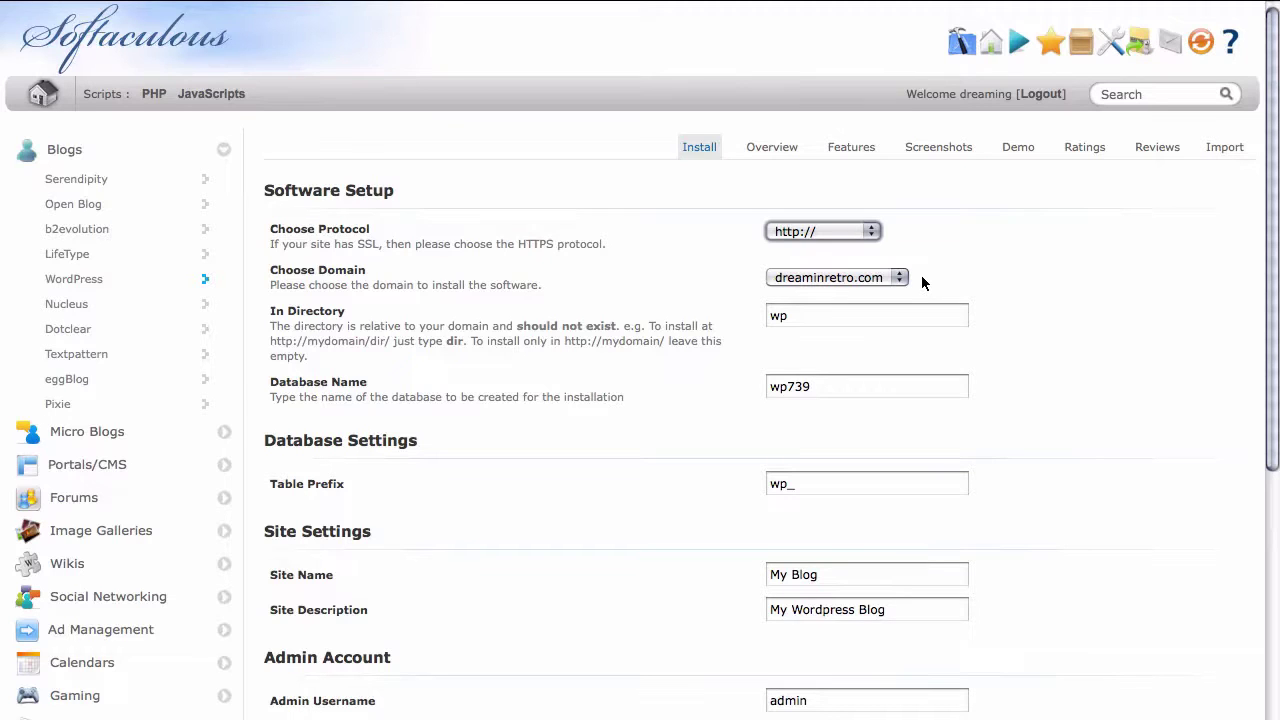
{"action": "left_click", "coordinate": [901, 280]}
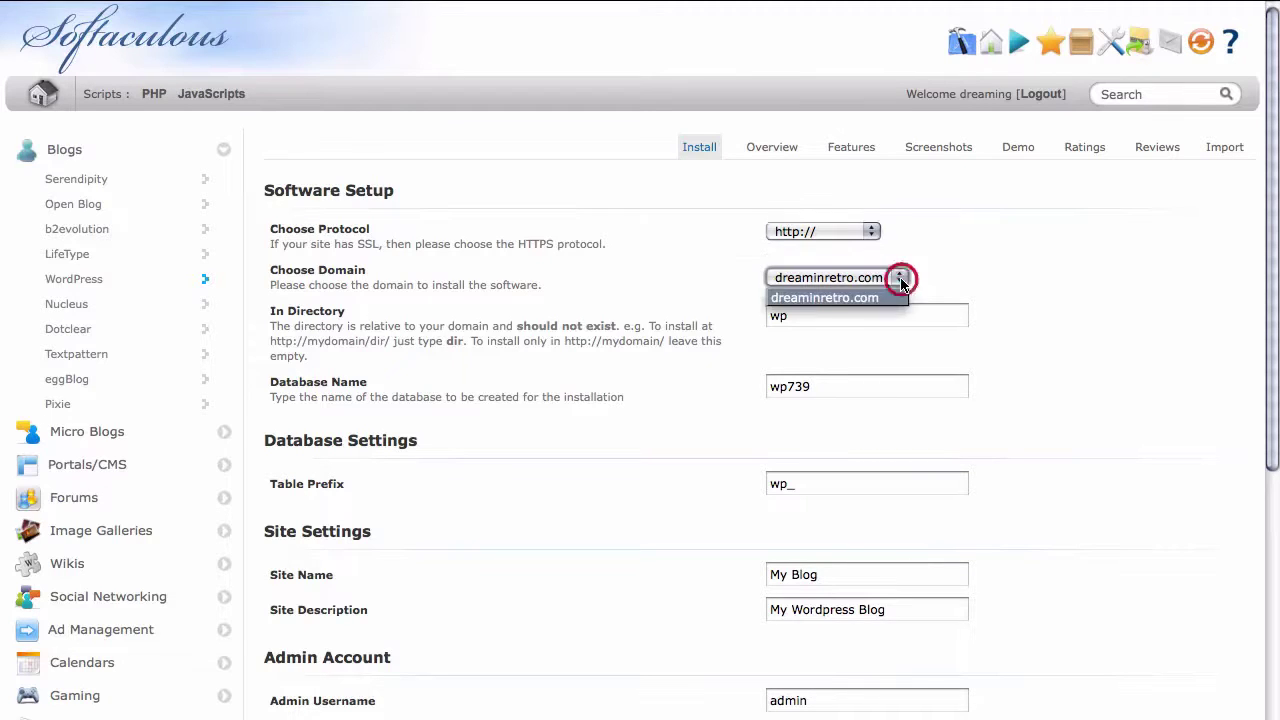
{"action": "left_click", "coordinate": [830, 297]}
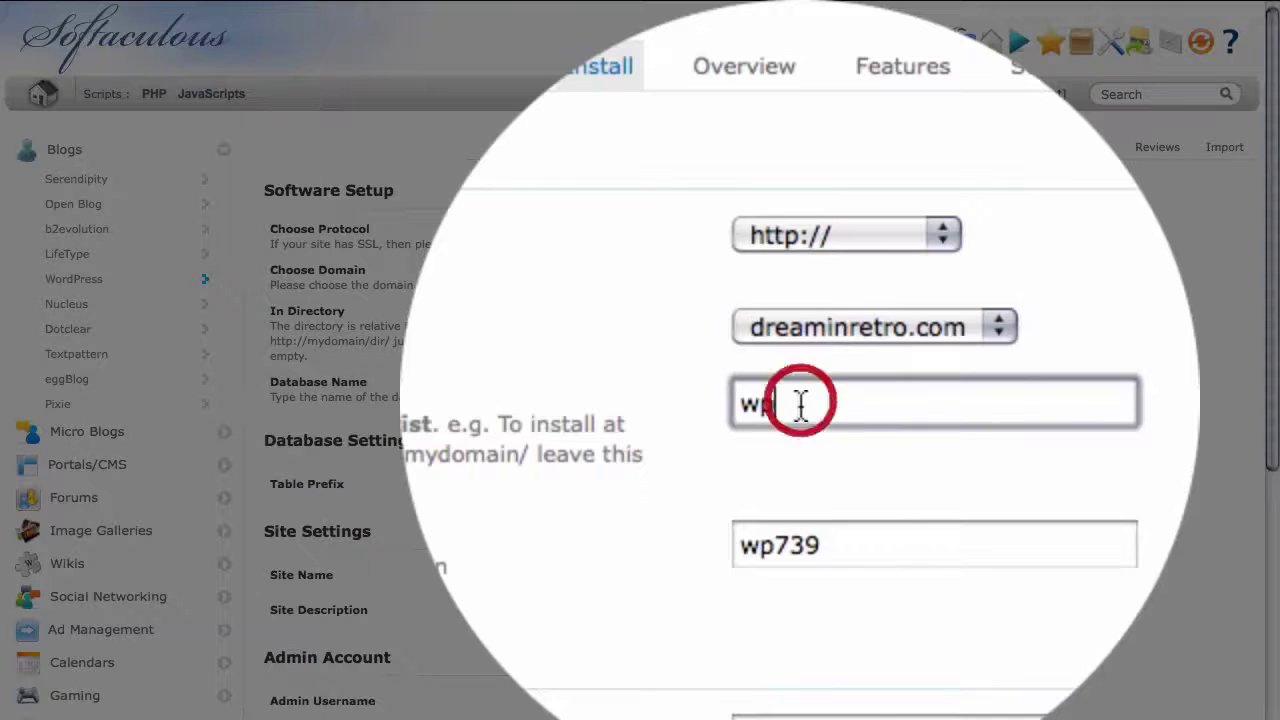
- Clear the installation directory and set the database table prefix to dr_
{"action": "double_click", "coordinate": [800, 317]}
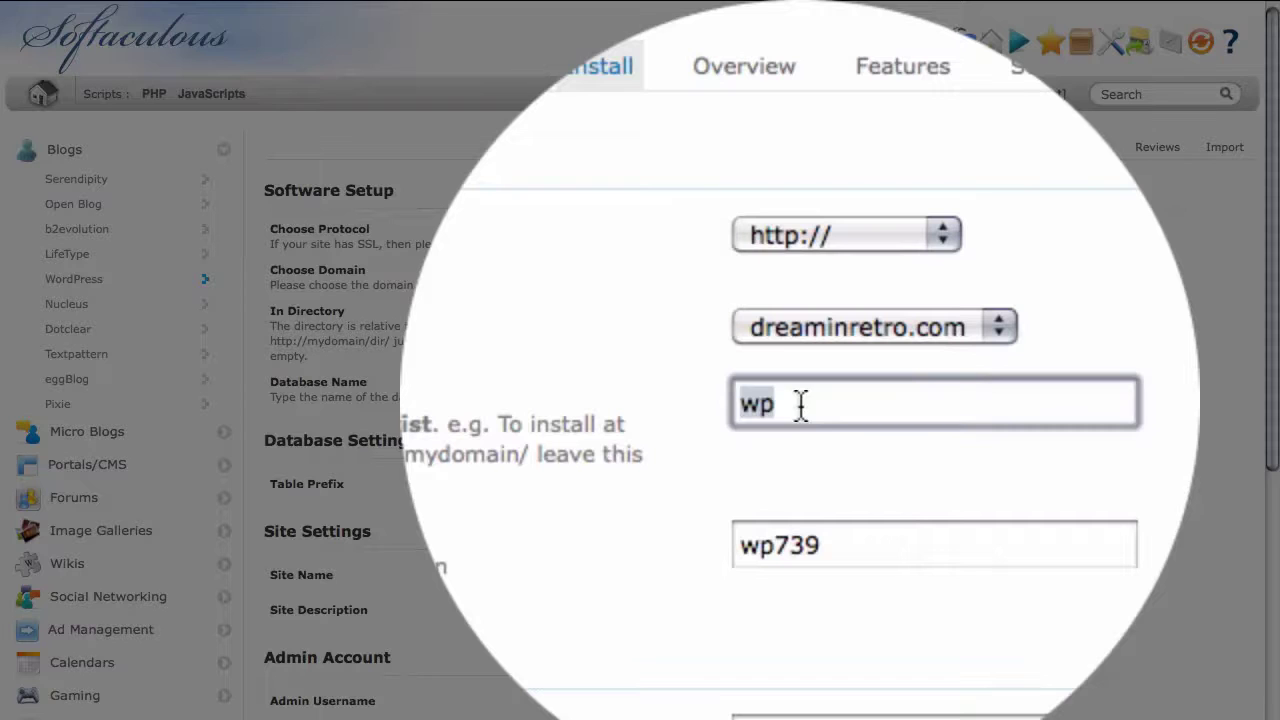
{"action": "key", "text": "BackSpace"}
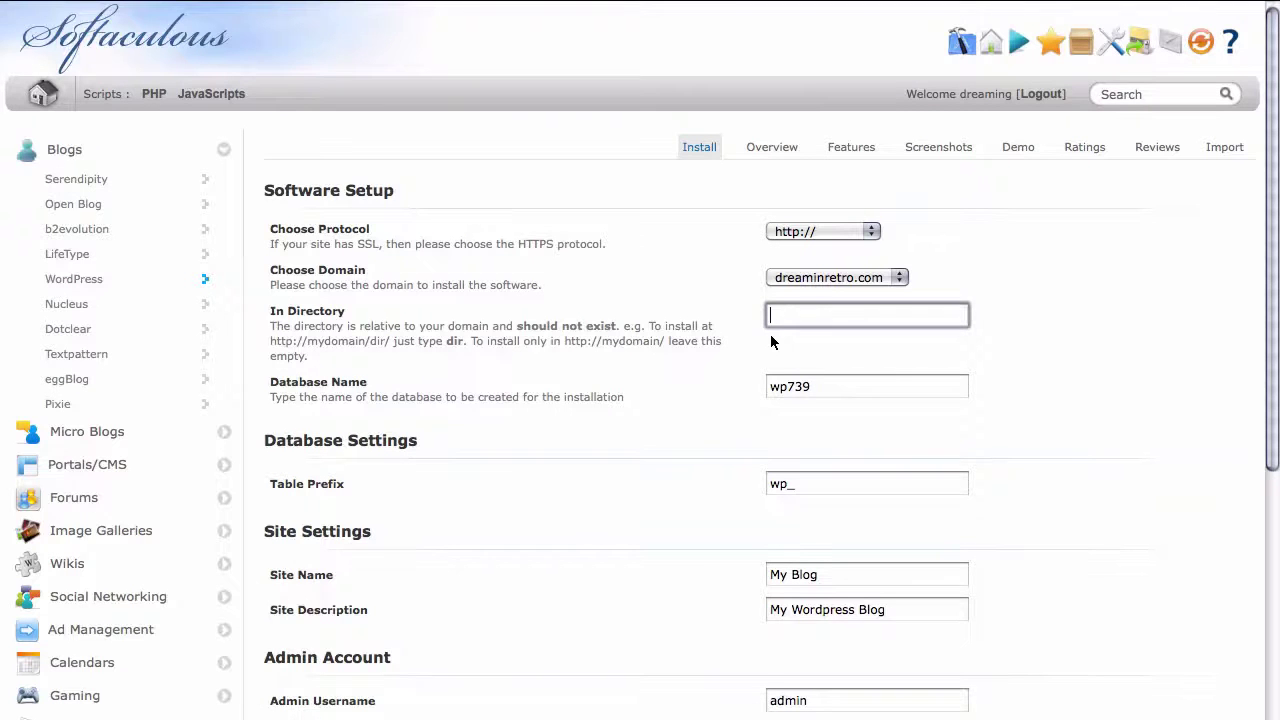
{"action": "scroll", "coordinate": [771, 340], "scroll_direction": "down", "scroll_amount": 2}
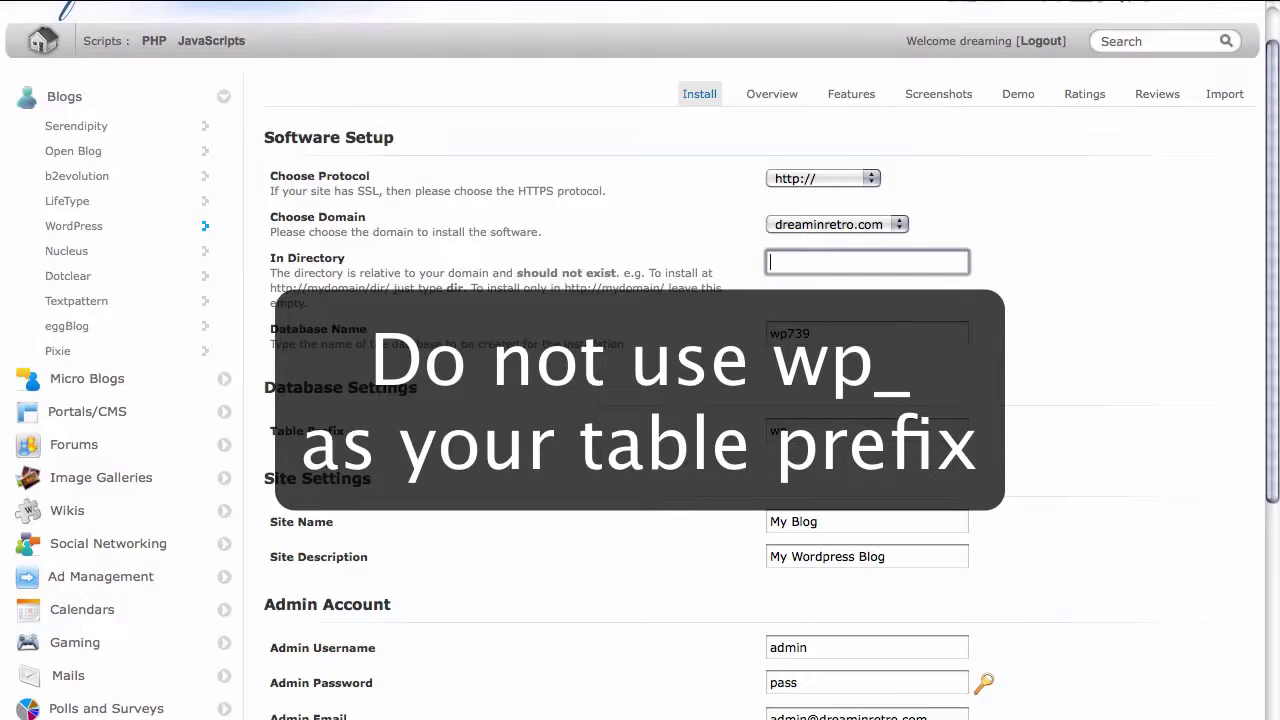
{"action": "double_click", "coordinate": [780, 430]}
{"action": "type", "text": "dr_"}
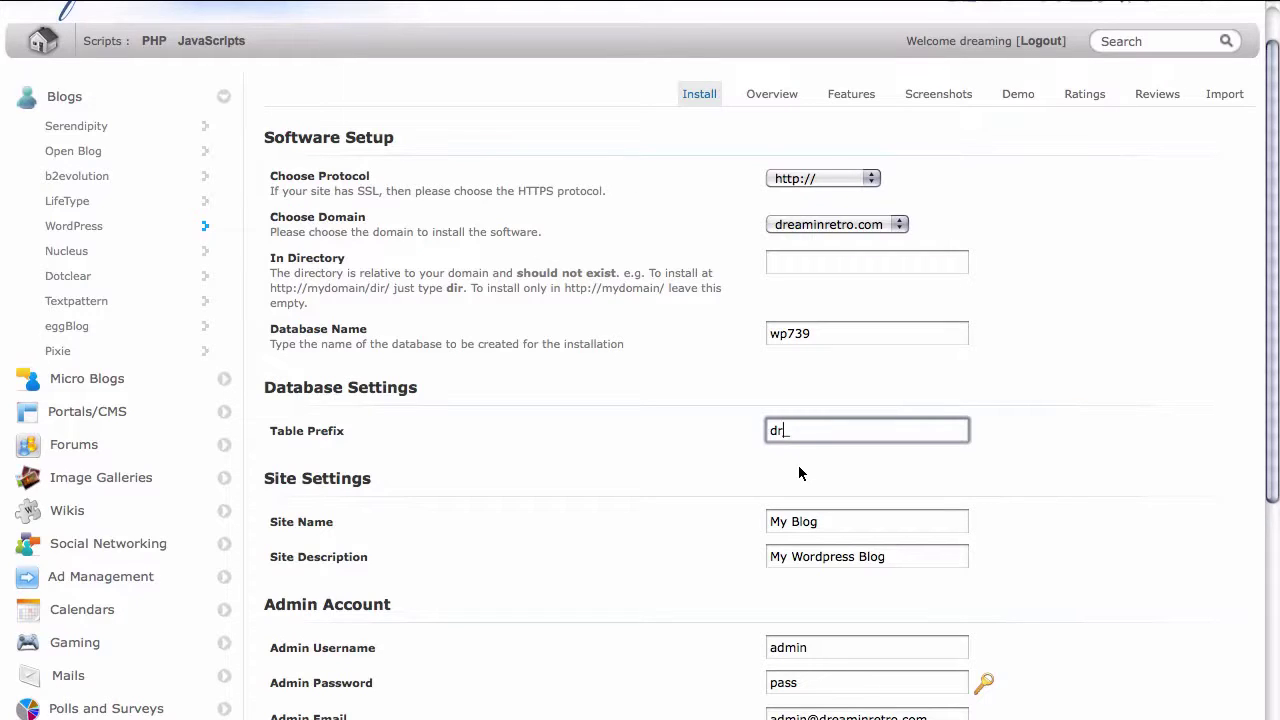
- Set the site name to Dream in Retro and the site description to A Celebration of Old-School Photography
{"action": "scroll", "coordinate": [798, 465], "scroll_direction": "down", "scroll_amount": 1}
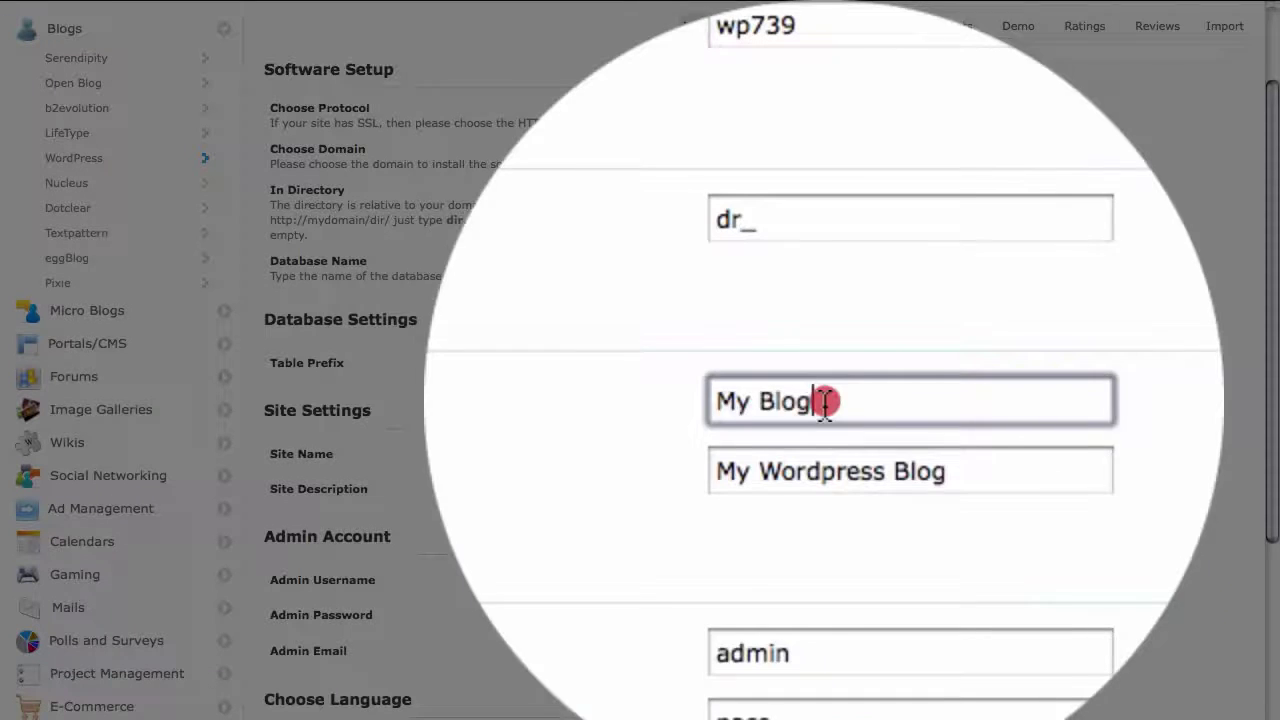
{"action": "left_click_drag", "start_coordinate": [823, 455], "coordinate": [718, 441]}
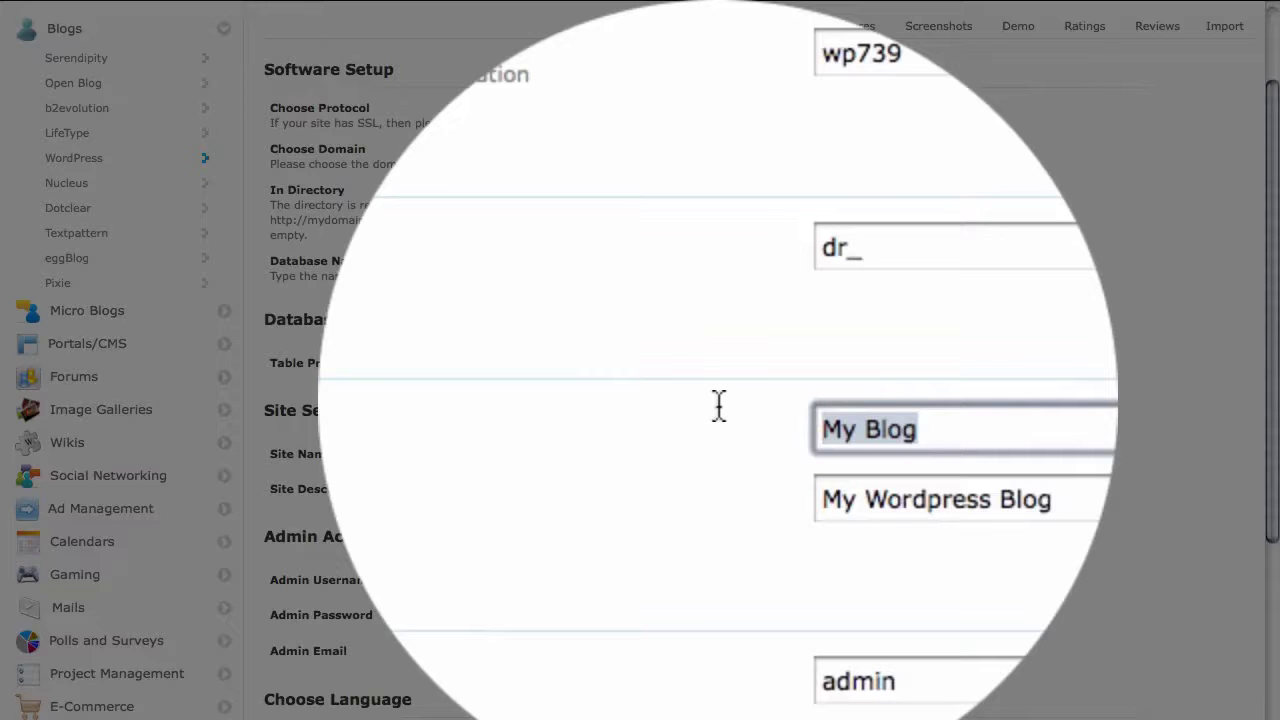
{"action": "type", "text": "D"}
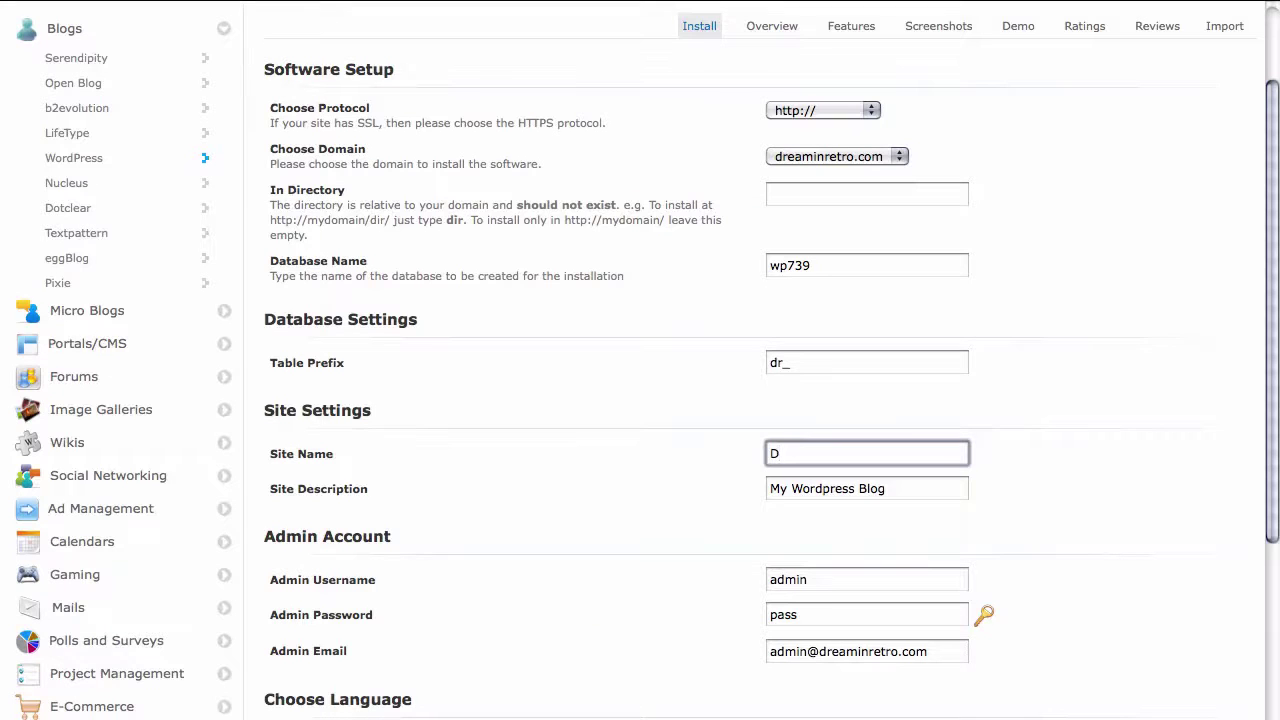
{"action": "type", "text": "ream in Retro"}
{"action": "left_click_drag", "start_coordinate": [904, 490], "coordinate": [832, 437]}
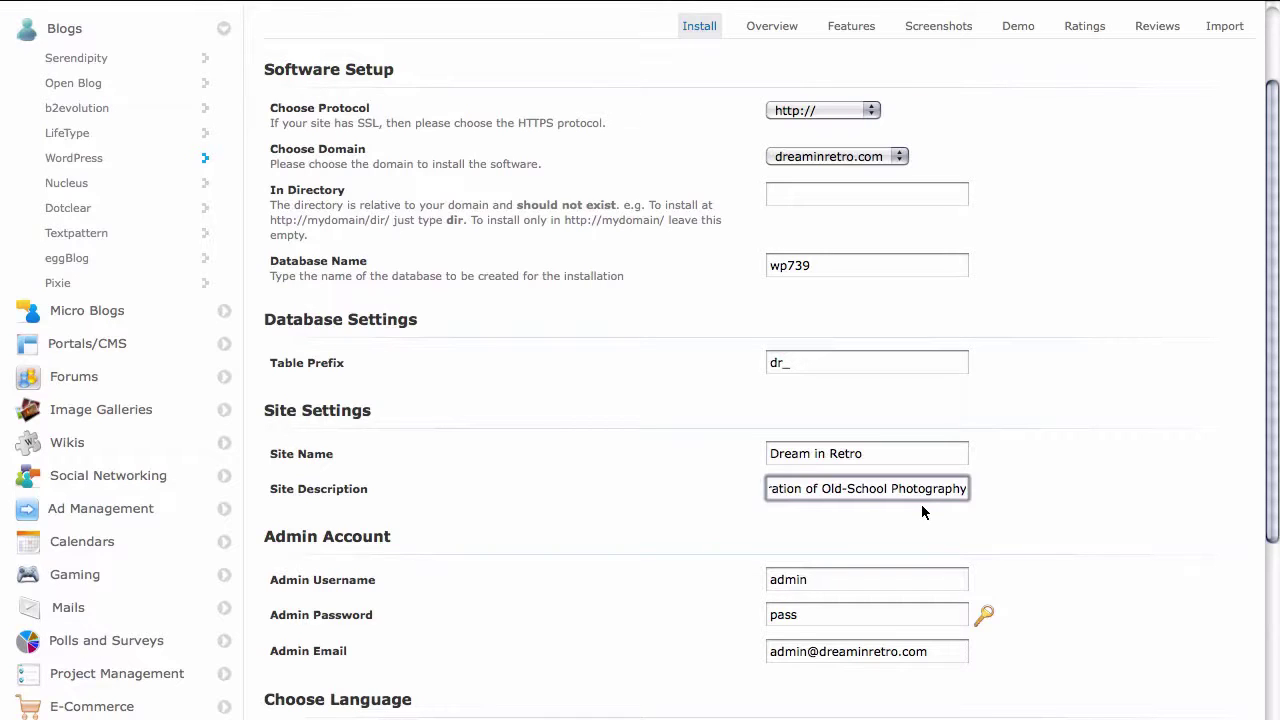
- Set the admin username to Retro Dreams and enter a strong admin password
{"action": "scroll", "coordinate": [922, 511], "scroll_direction": "down", "scroll_amount": 3}
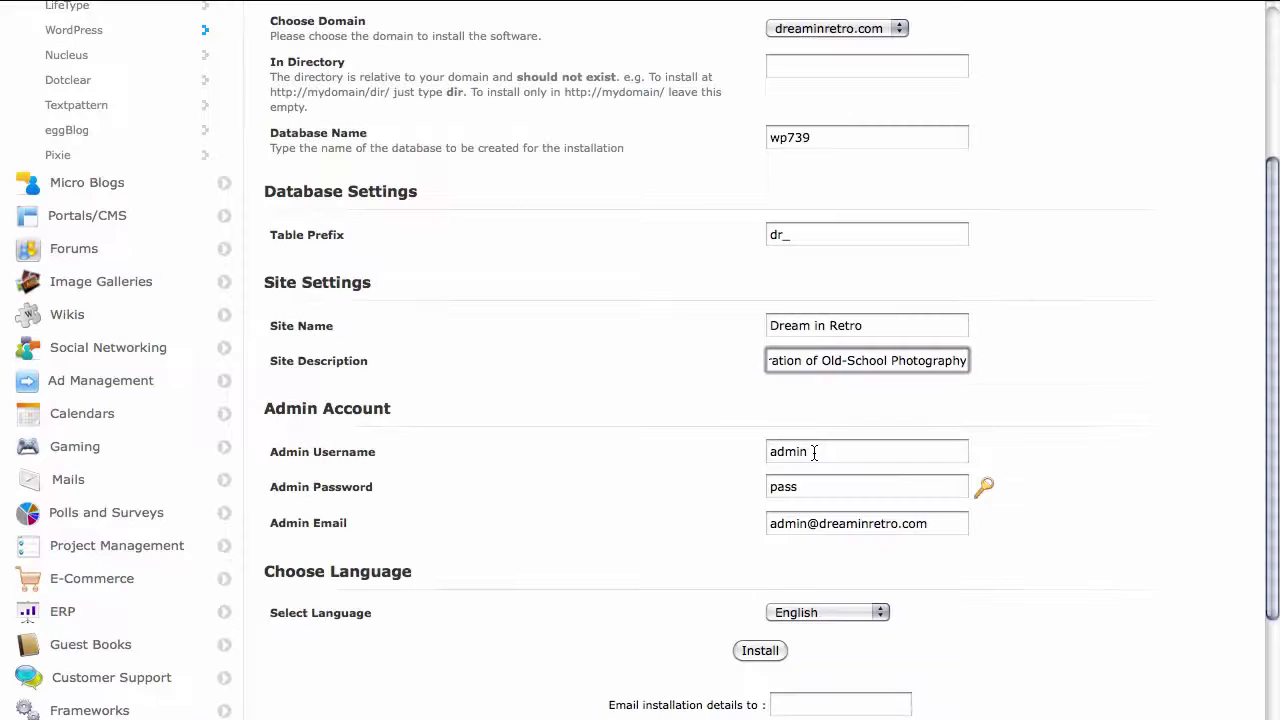
{"action": "key", "text": "Tab"}
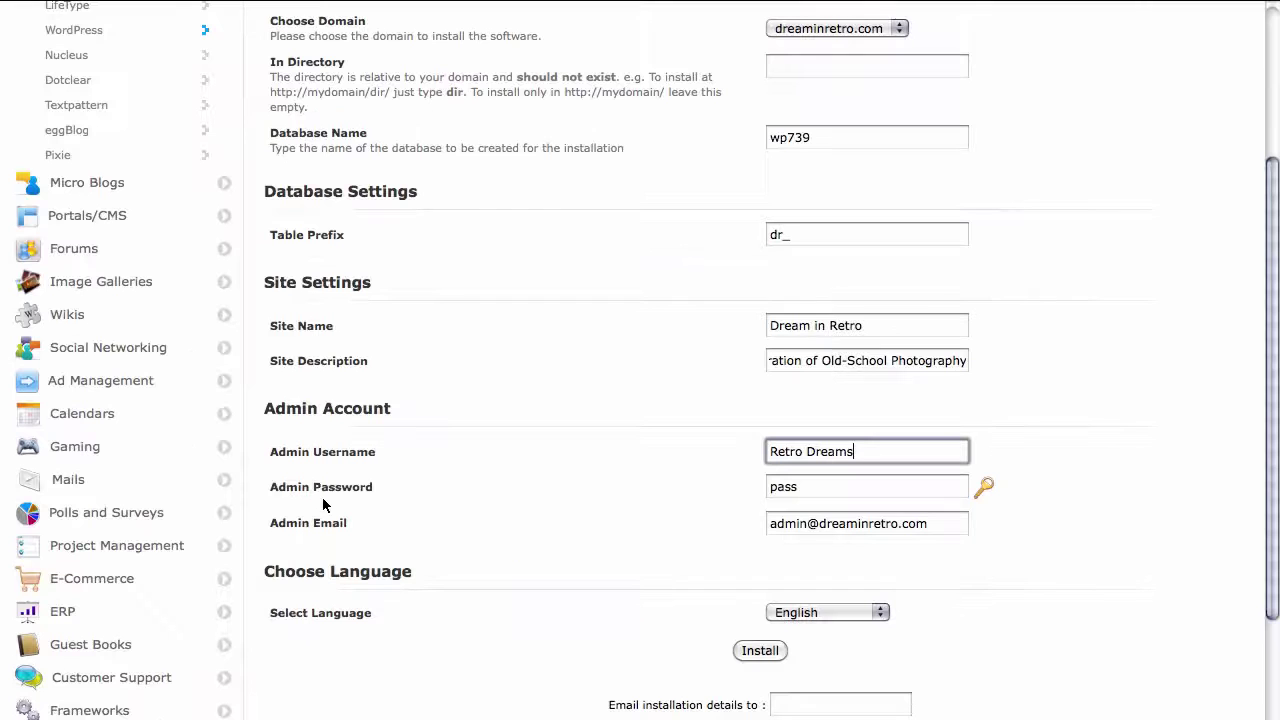
{"action": "double_click", "coordinate": [772, 487]}
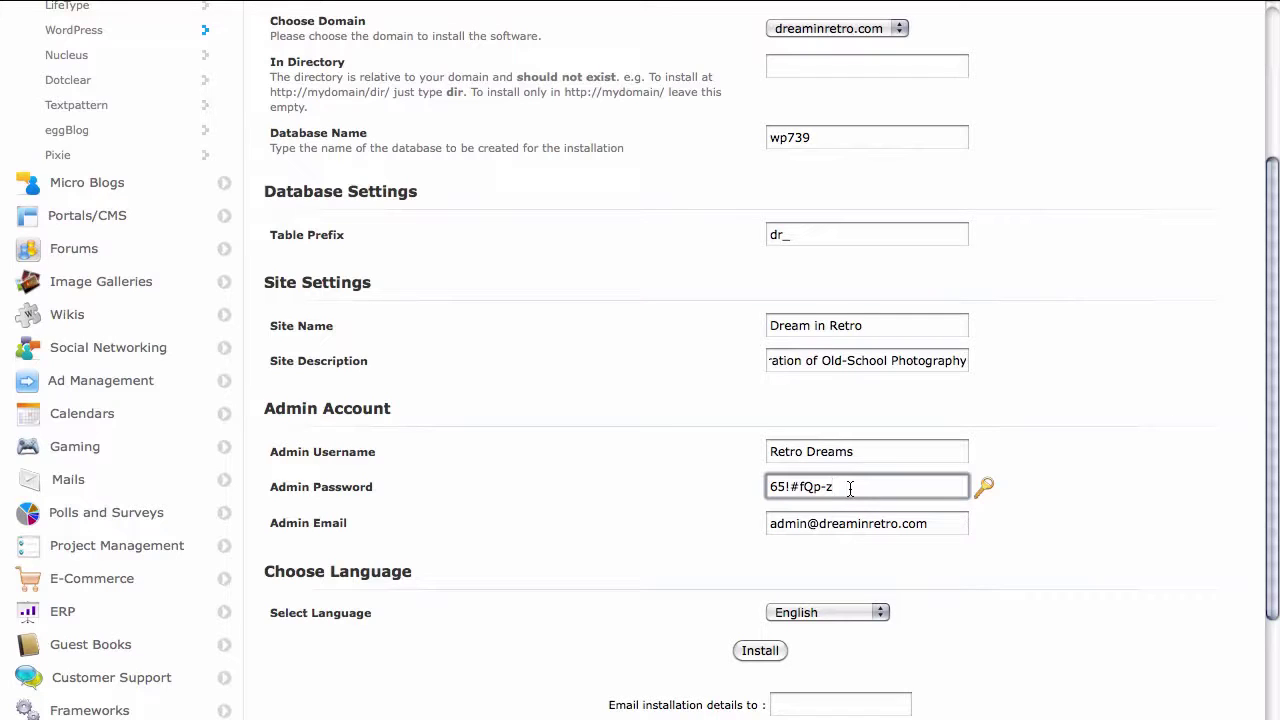
{"action": "triple_click", "coordinate": [850, 488]}
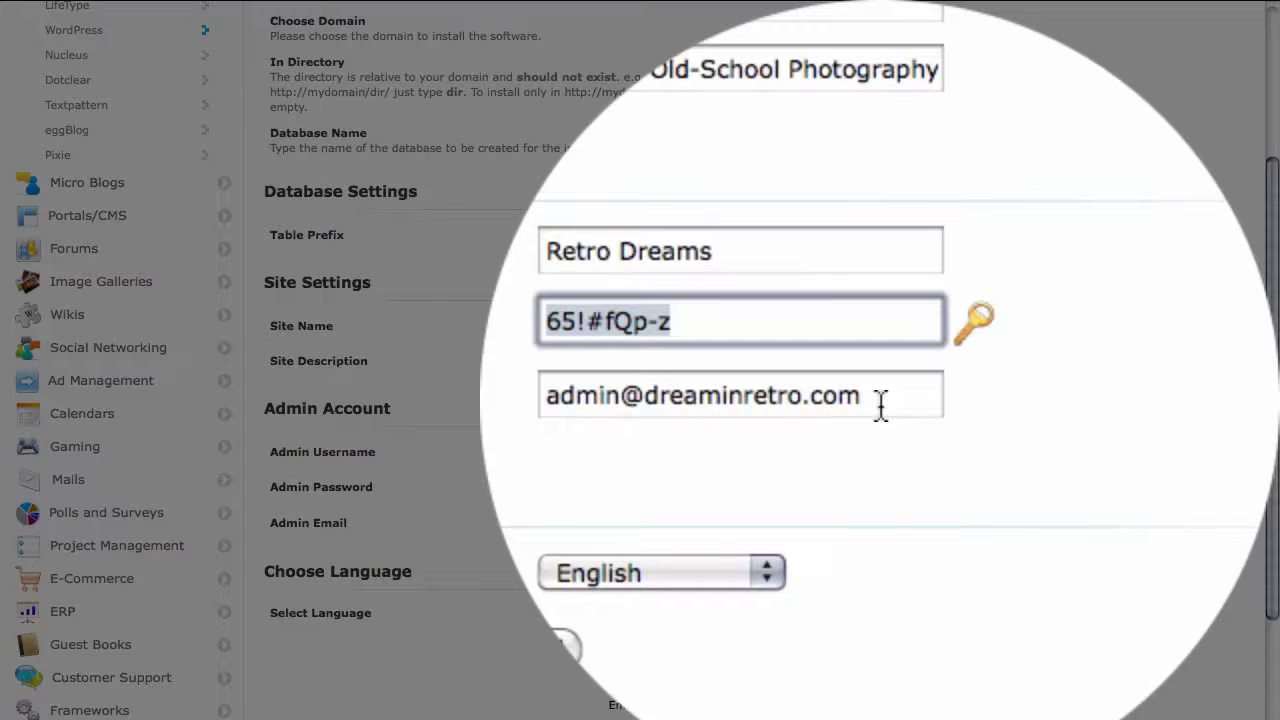
- Copy the admin email address into the recipient field for the installation details and install WordPress
{"action": "key", "text": "Tab"}
{"action": "key", "text": "super+c"}
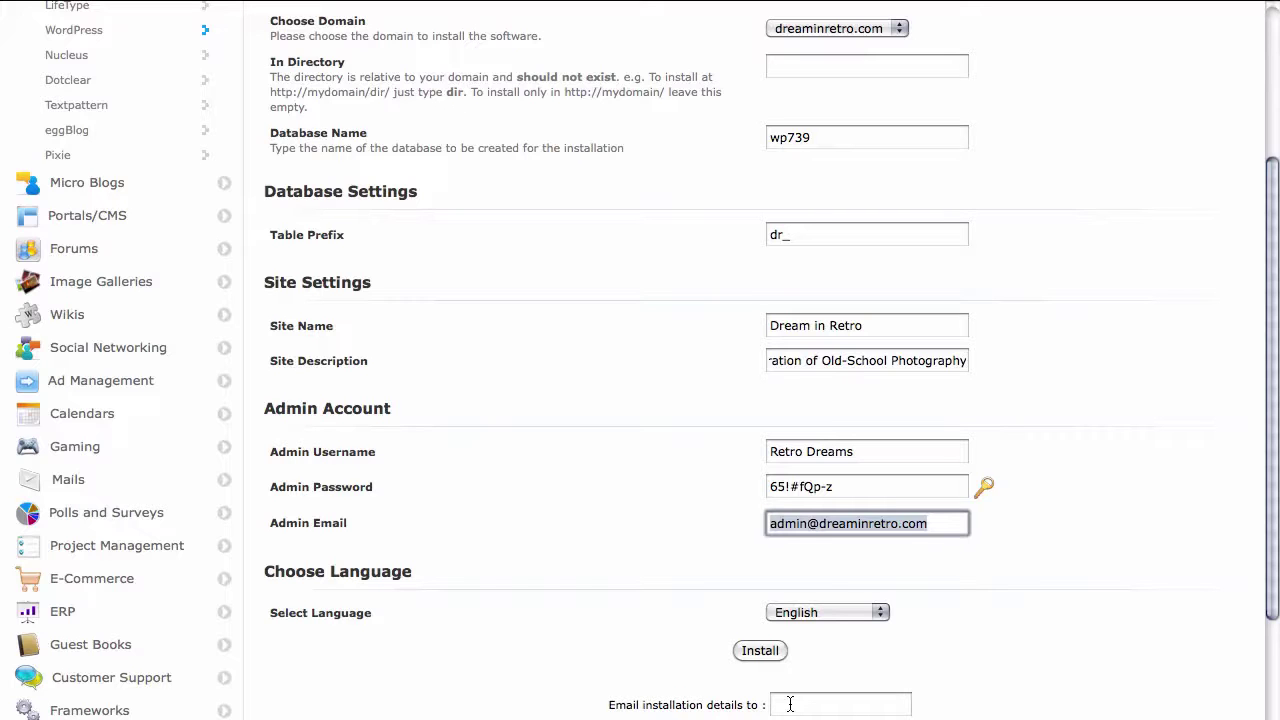
{"action": "left_click", "coordinate": [790, 704]}
{"action": "key", "text": "super+v"}
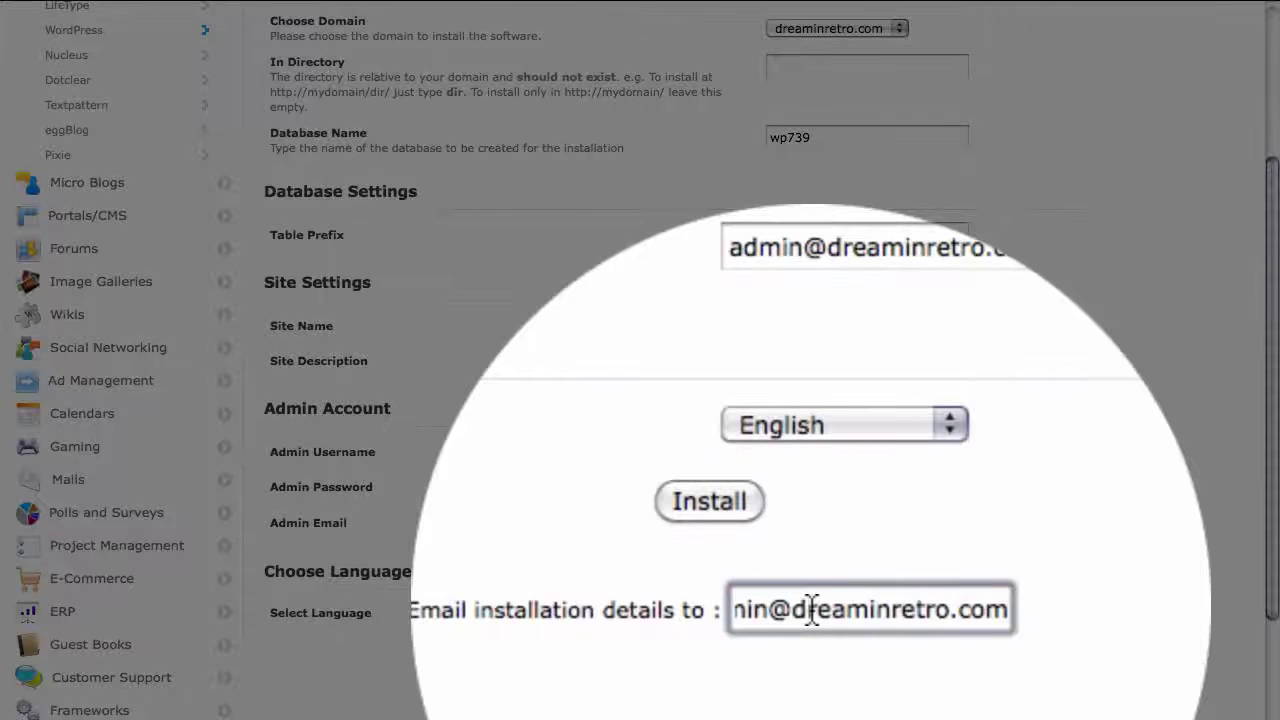
{"action": "left_click", "coordinate": [880, 590]}
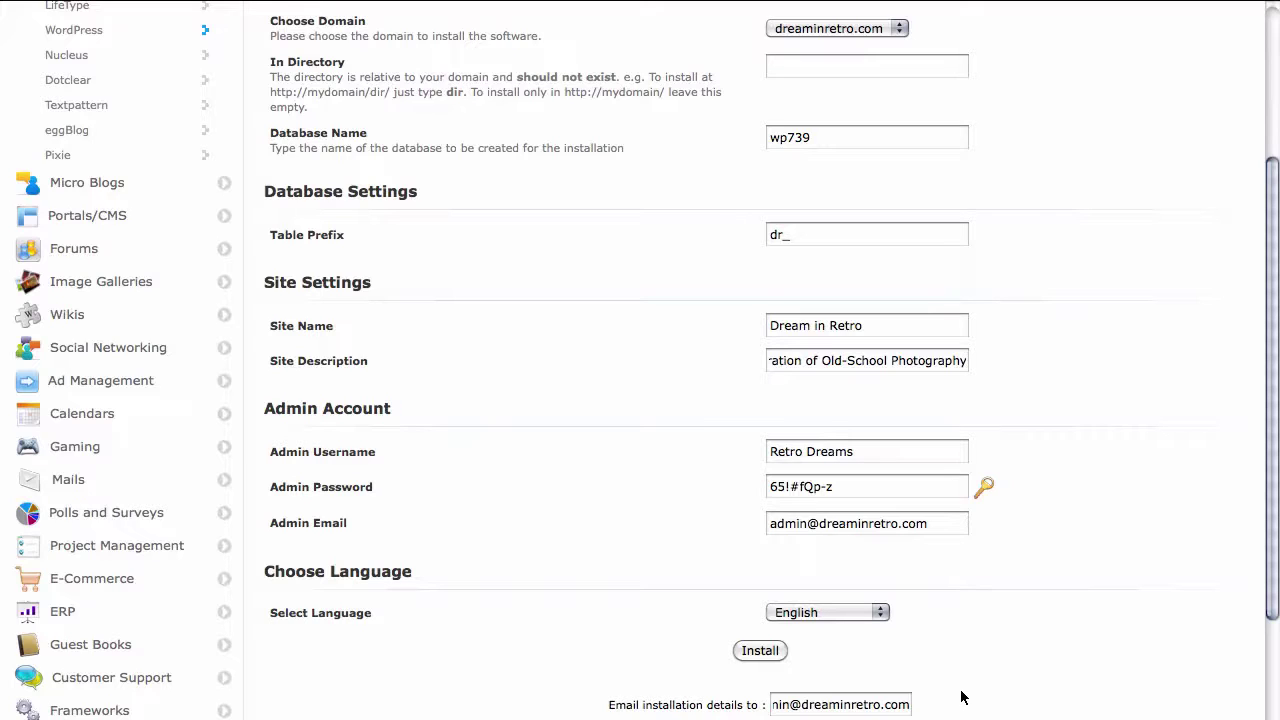
{"action": "left_click", "coordinate": [760, 651]}
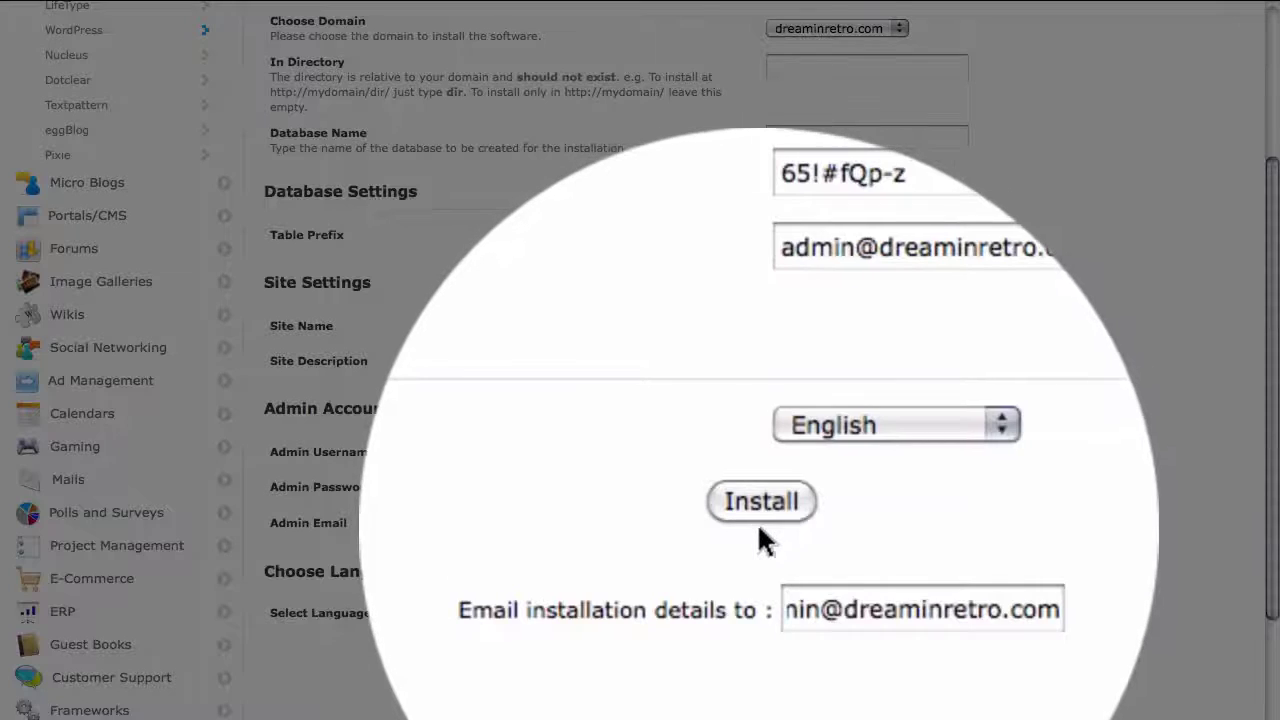
{"action": "left_click", "coordinate": [761, 494]}
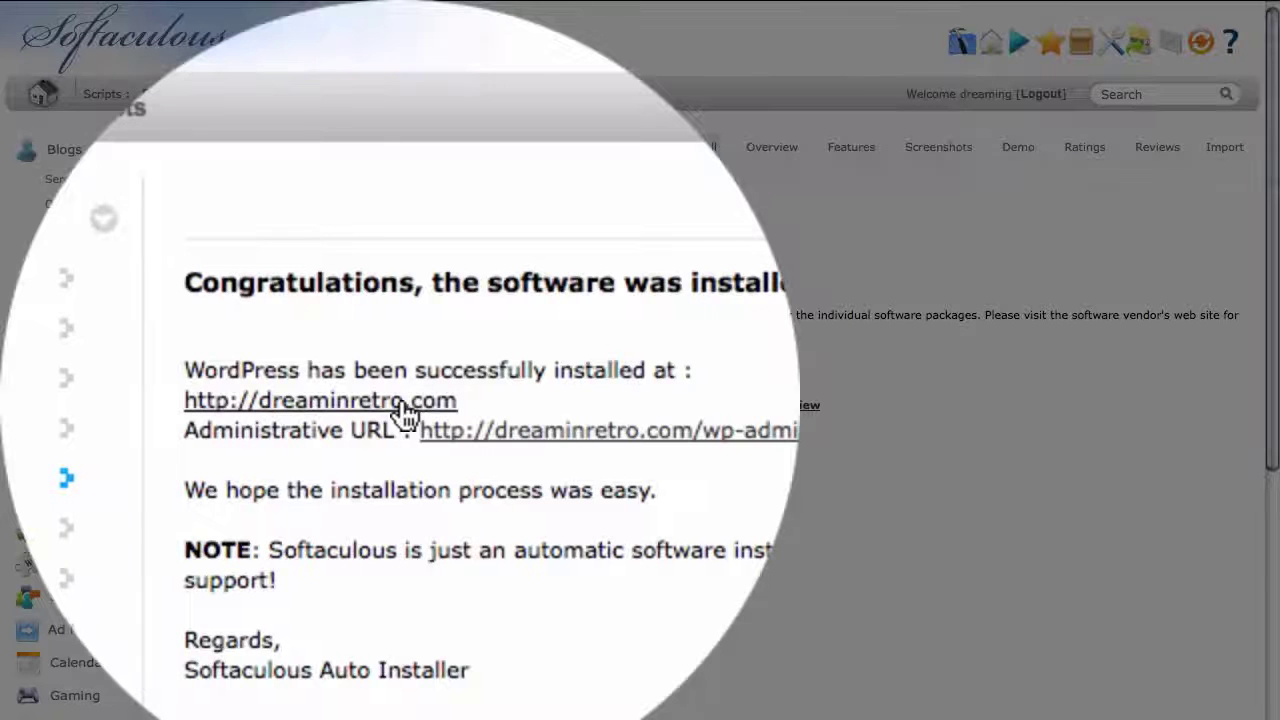
- View the newly installed site's home page and its Sample Page
{"action": "left_click", "coordinate": [398, 400]}
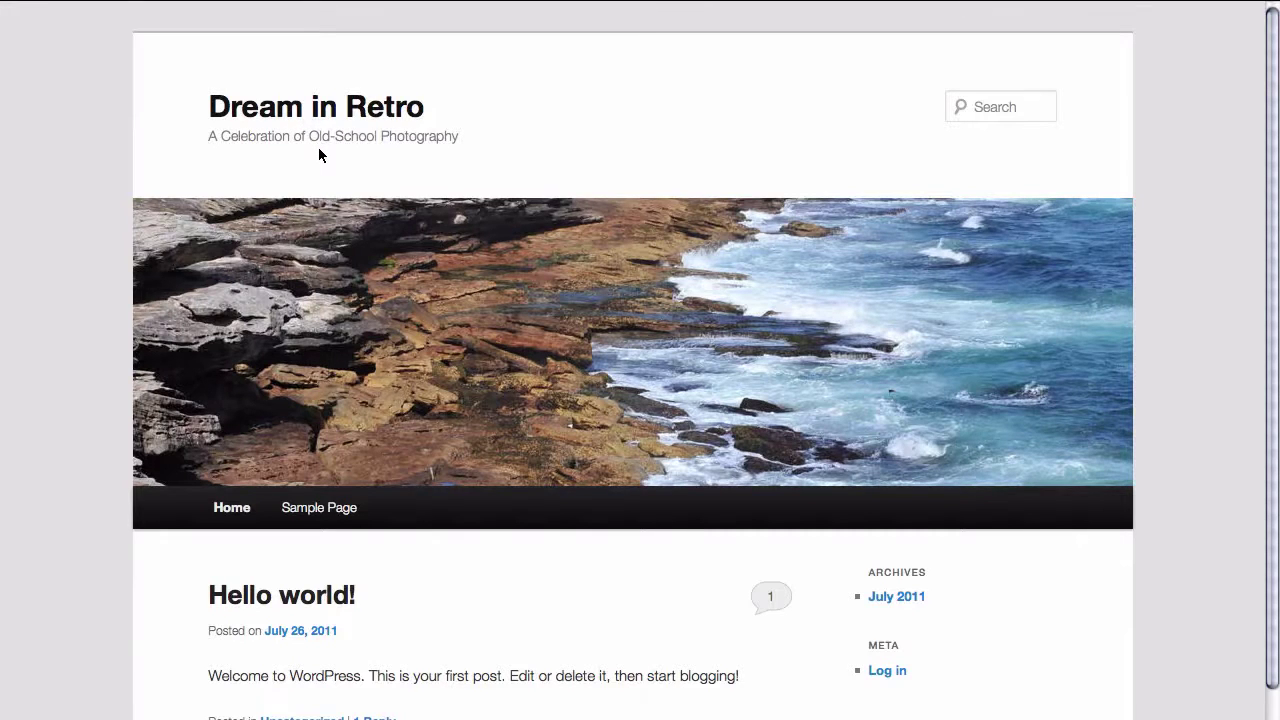
{"action": "scroll", "coordinate": [319, 148], "scroll_direction": "down", "scroll_amount": 2}
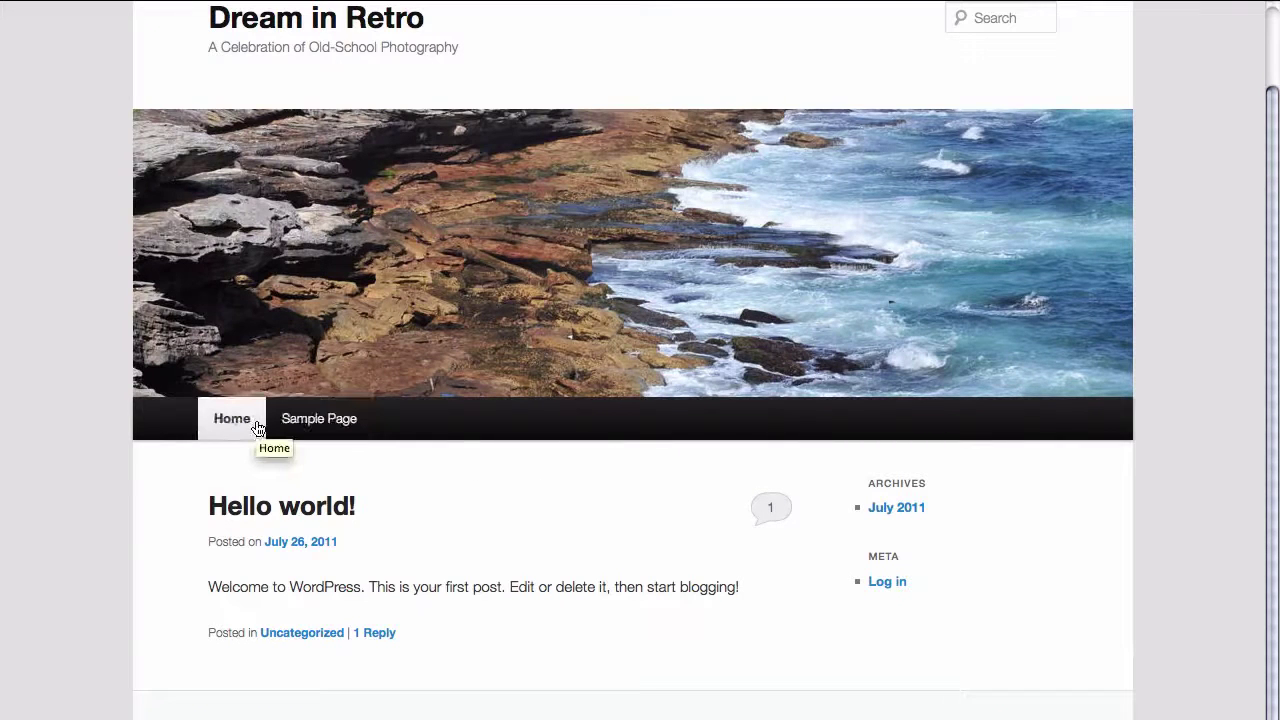
{"action": "left_click", "coordinate": [320, 426]}
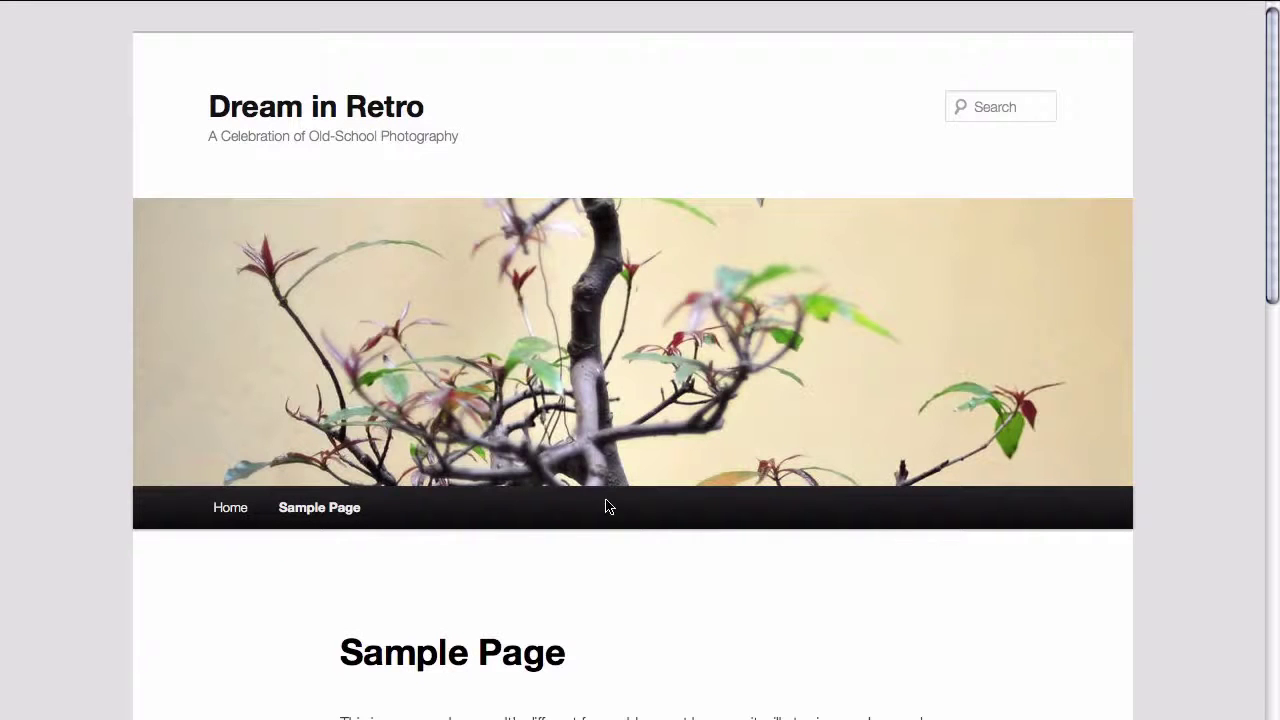
{"action": "scroll", "coordinate": [606, 504], "scroll_direction": "down", "scroll_amount": 3}
{"action": "scroll", "coordinate": [606, 504], "scroll_direction": "down", "scroll_amount": 10}
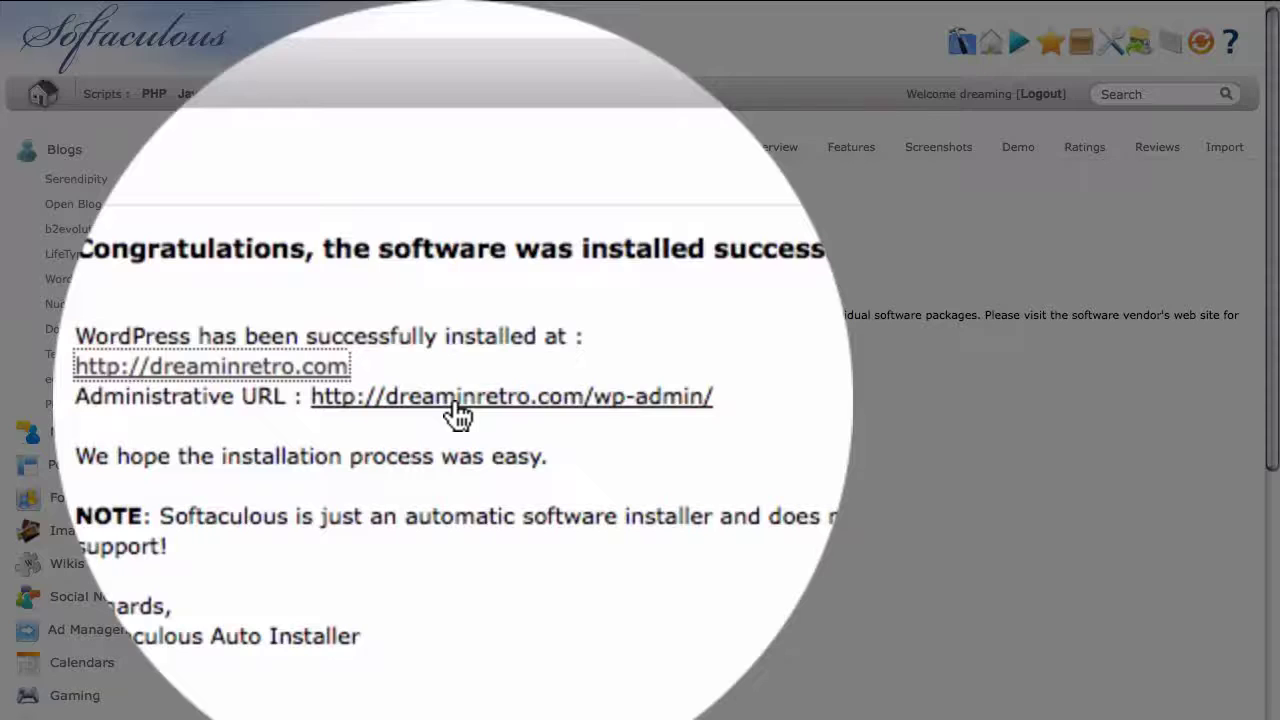
- Open the login page of the new site's WordPress administration area
{"action": "left_click", "coordinate": [456, 402]}
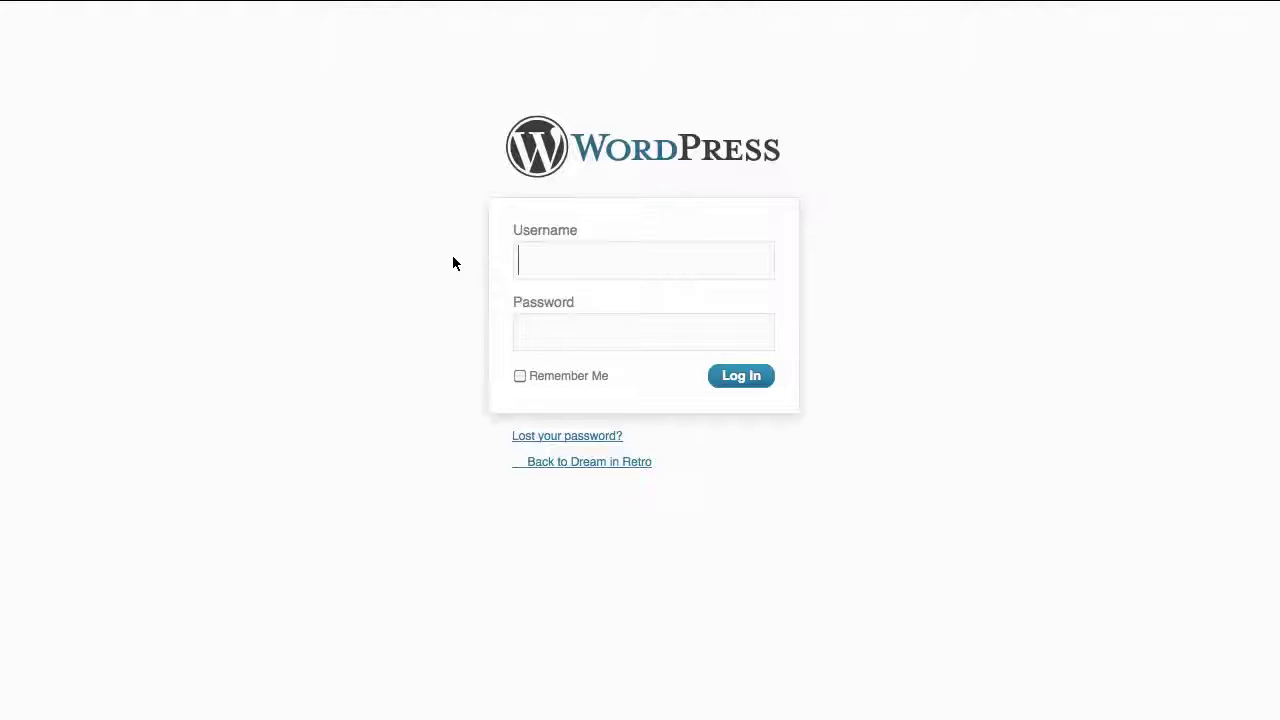